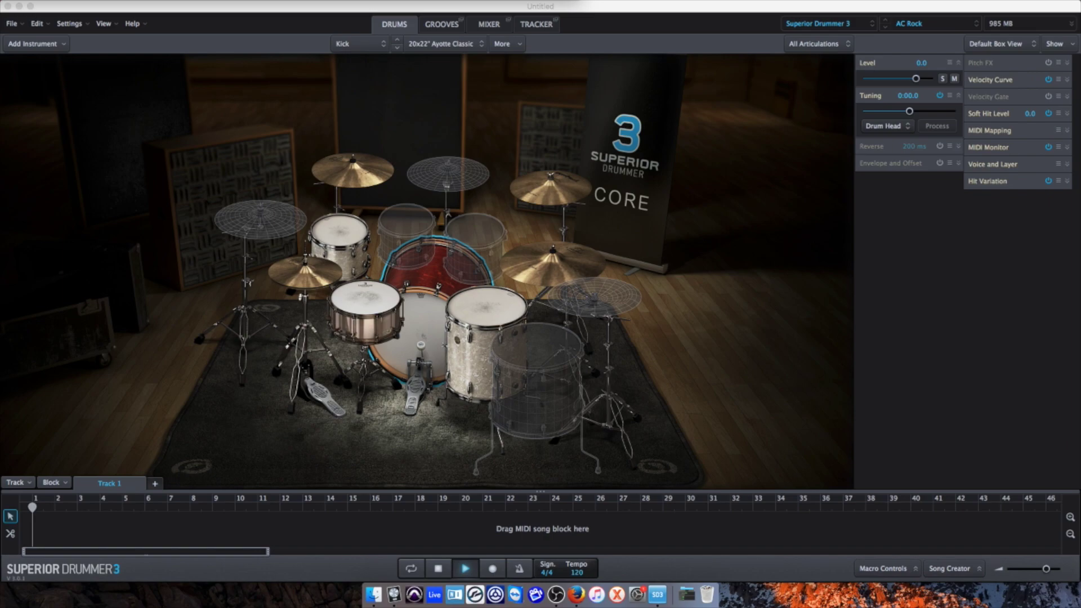
# Step: Browse the drum kit part presets in the preset list, down to Ayotte Classic
pyautogui.click(922, 26)
pyautogui.click(922, 26)
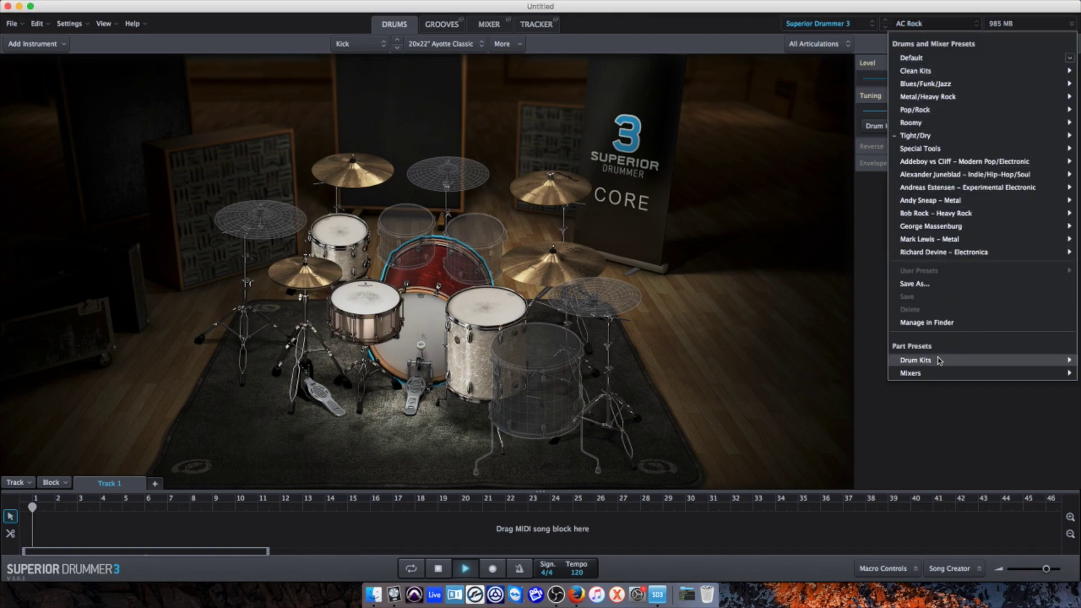
pyautogui.moveTo(939, 360)
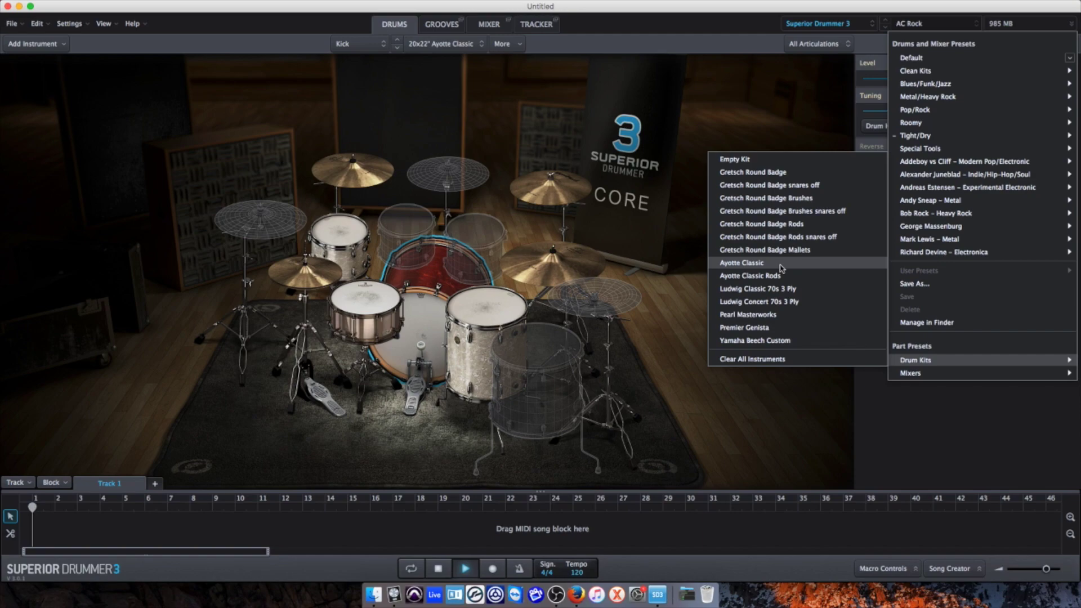
pyautogui.click(781, 265)
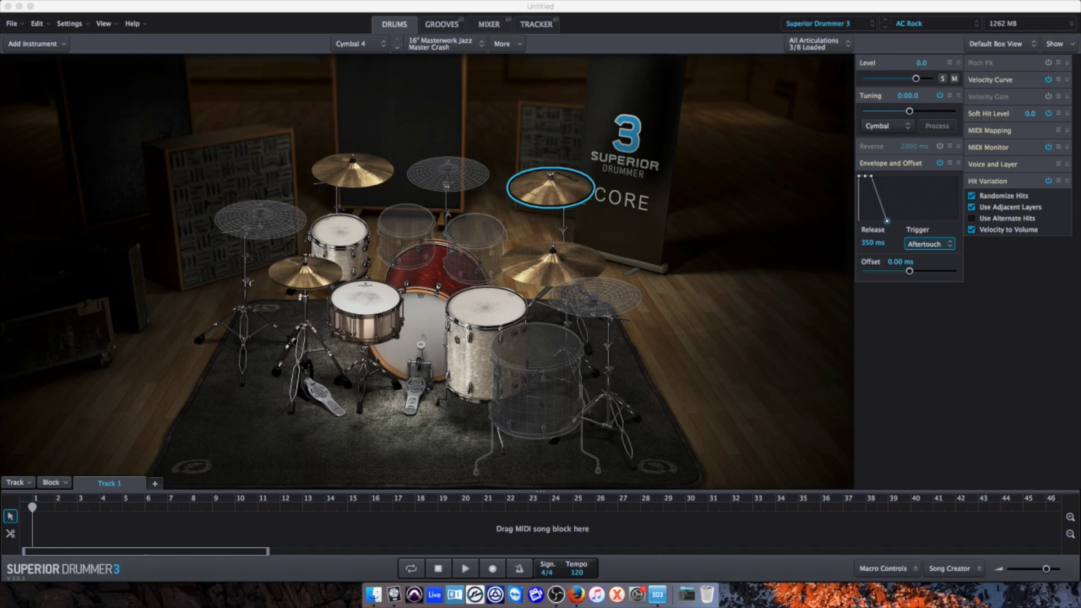
# Step: Shorten the release of the floor tom's envelope, audition the drum, and lower the envelope's sustain to about 81%
pyautogui.click(710, 301)
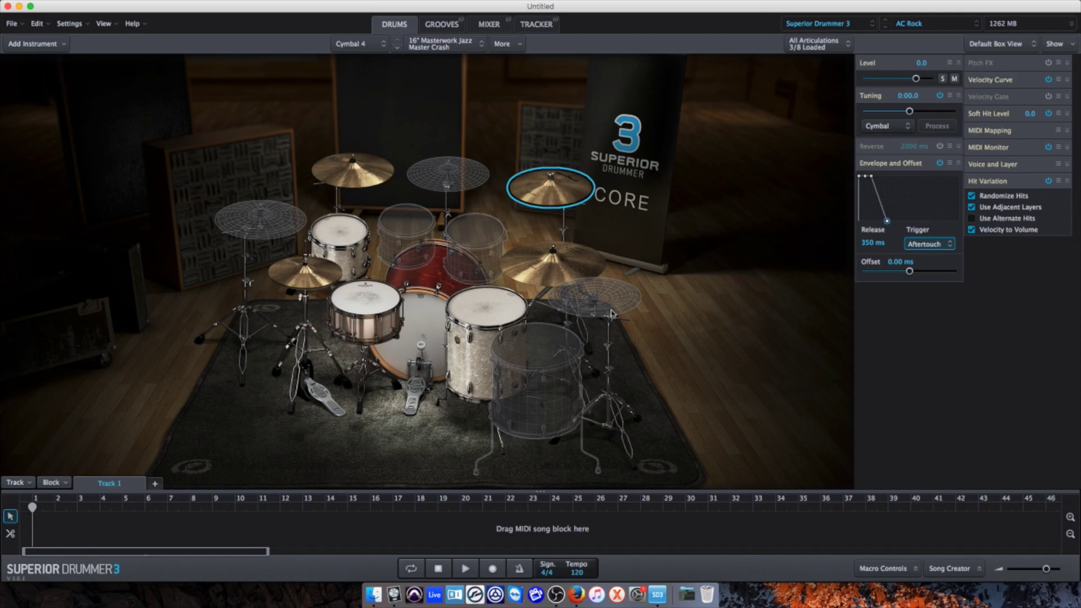
pyautogui.click(483, 312)
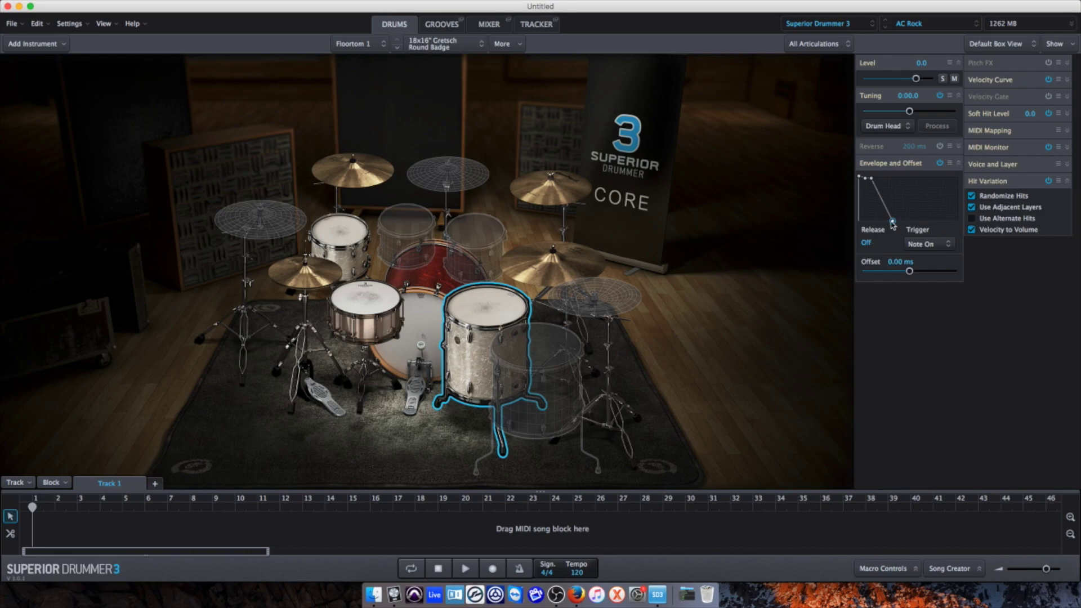
pyautogui.moveTo(890, 222); pyautogui.dragTo(886, 222)
pyautogui.click(493, 310)
pyautogui.click(493, 309)
pyautogui.moveTo(870, 178); pyautogui.dragTo(870, 187)
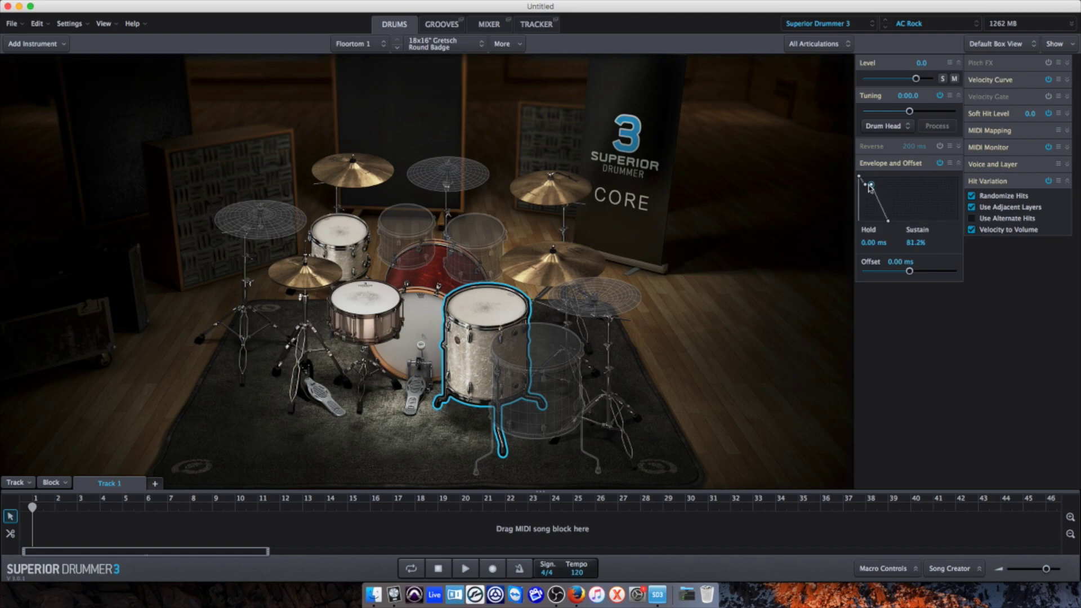
pyautogui.moveTo(859, 178)
# Step: Turn on Reverse for the 16" Masterwork Jazz Master Crash, set it to 1326 ms, and audition the cymbal
pyautogui.click(564, 193)
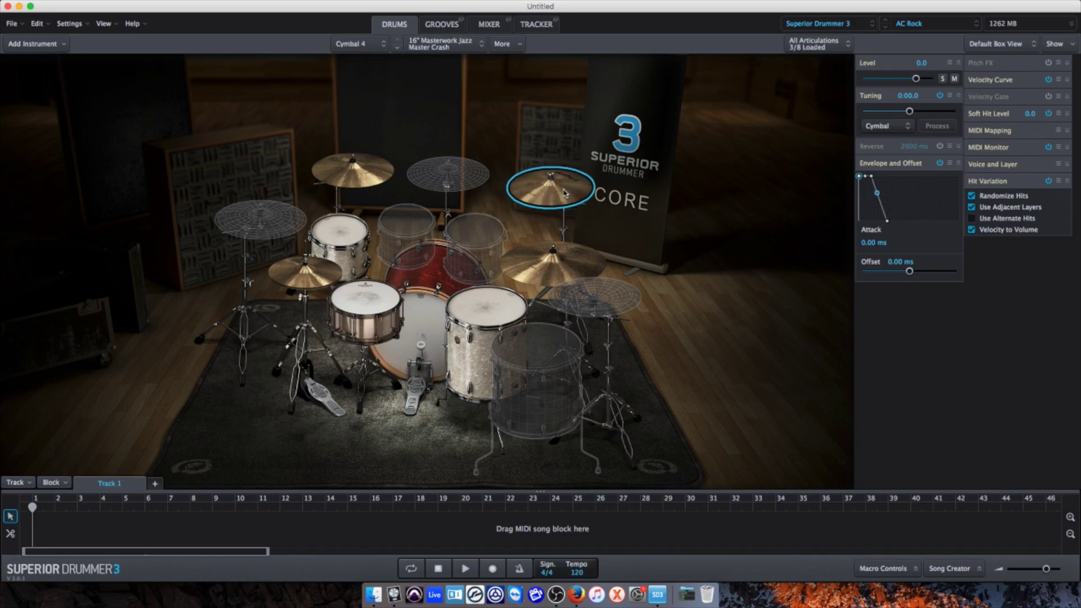
pyautogui.click(940, 146)
pyautogui.moveTo(913, 147); pyautogui.dragTo(901, 160)
pyautogui.click(576, 187)
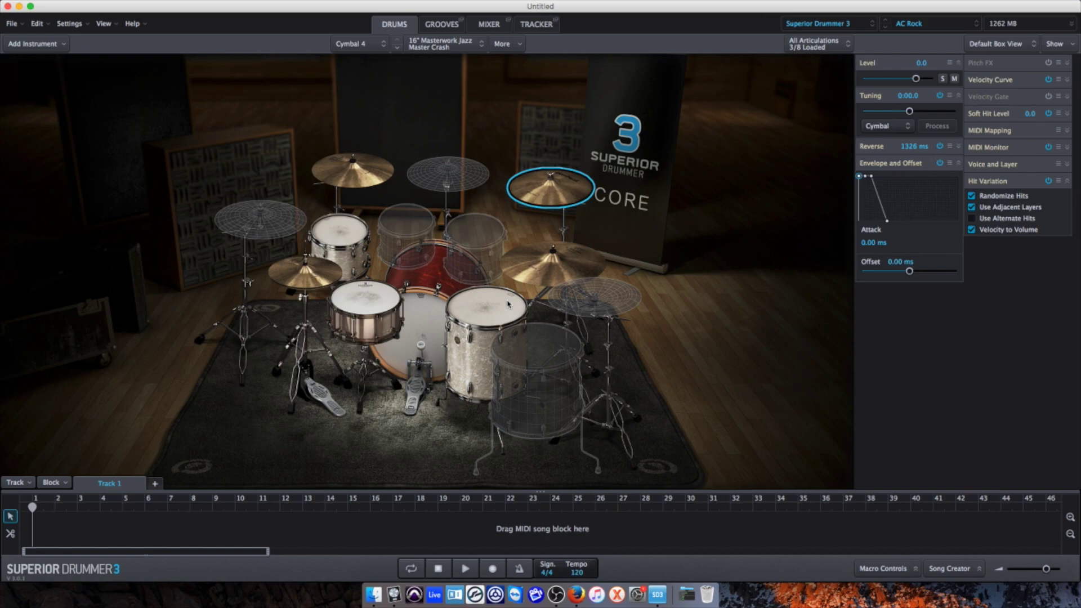
# Step: Tap a beat on the kick, snare and rack tom in the grooves browser's Tap2Find and show the matching grooves
pyautogui.click(505, 1)
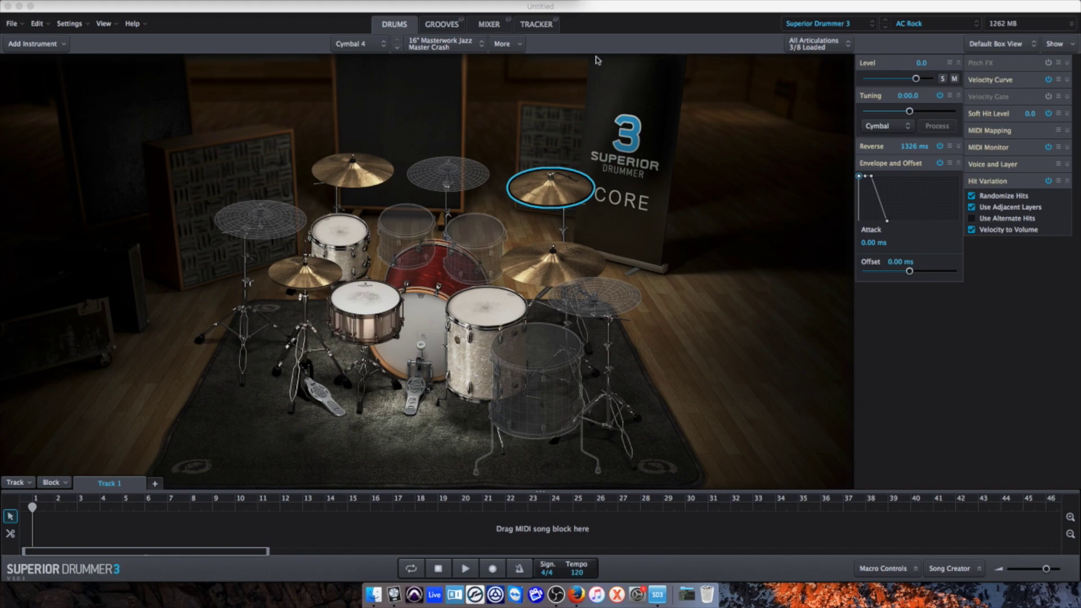
pyautogui.click(439, 28)
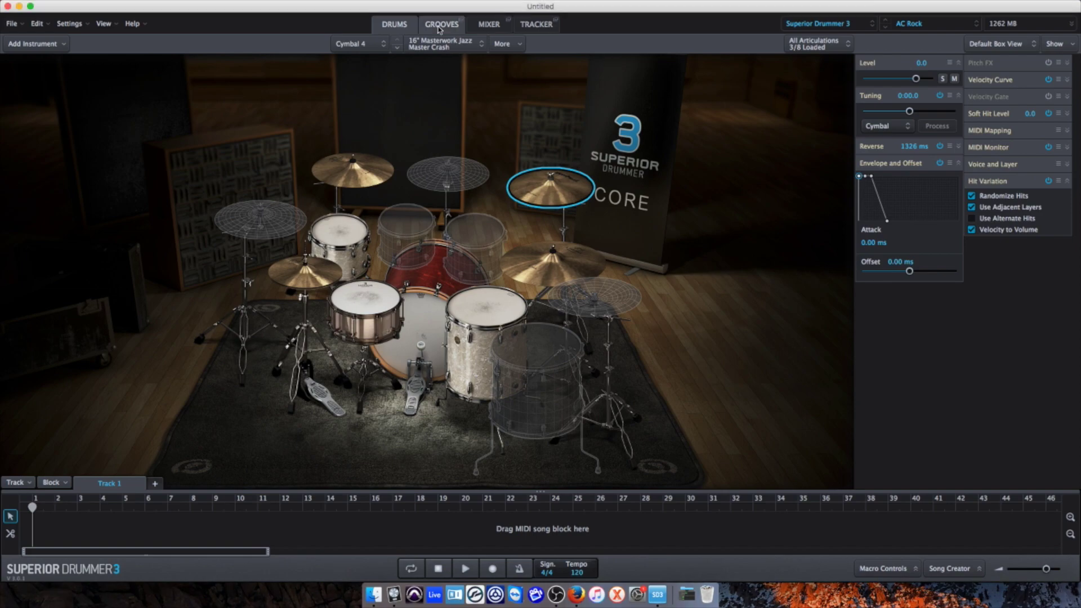
pyautogui.click(439, 25)
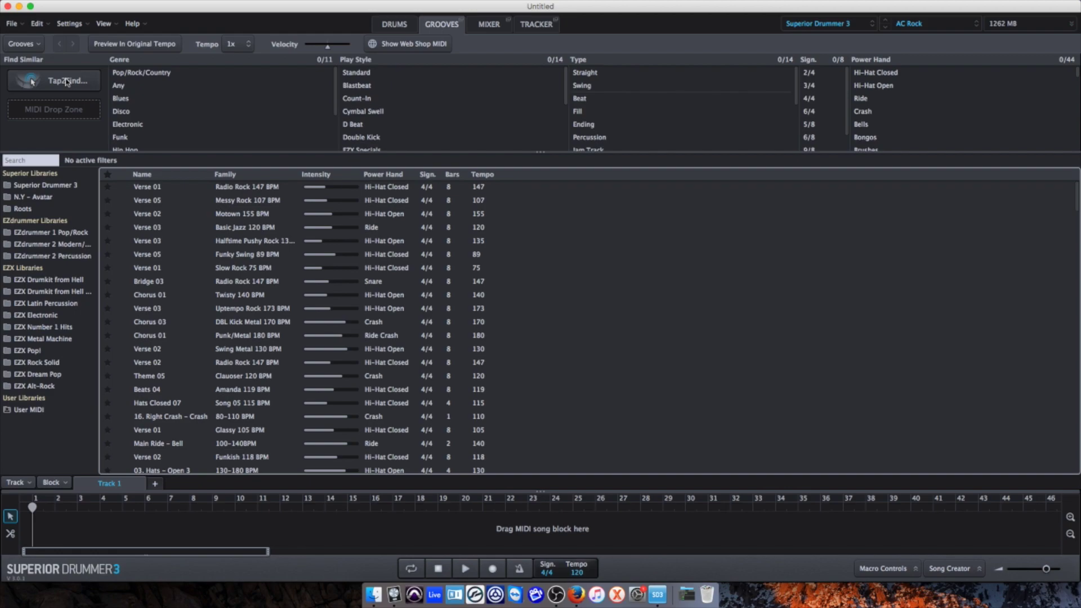
pyautogui.click(66, 82)
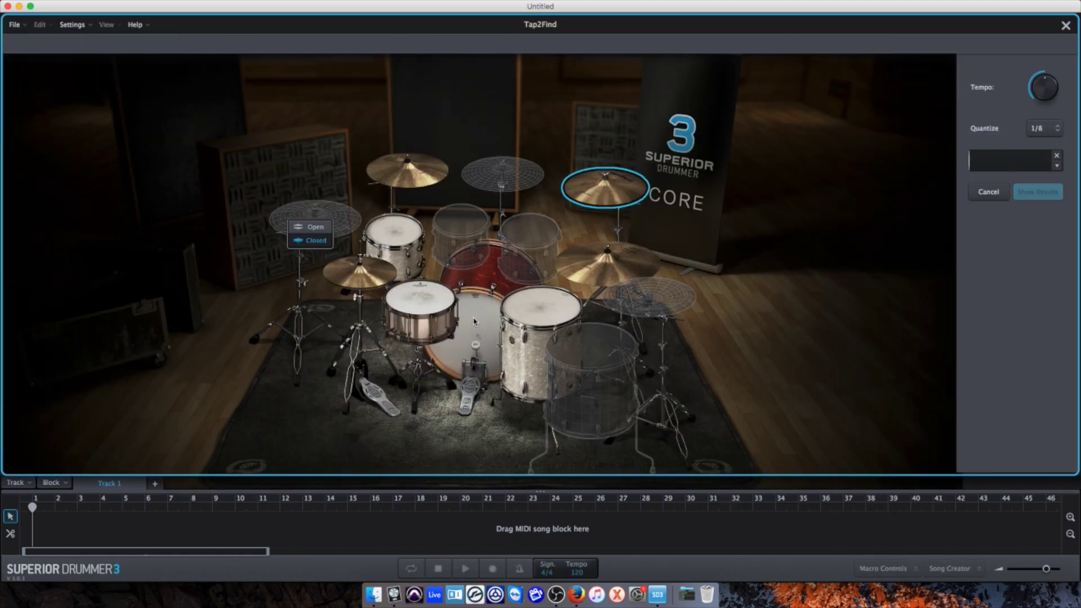
pyautogui.click(473, 321)
pyautogui.click(413, 290)
pyautogui.click(413, 290)
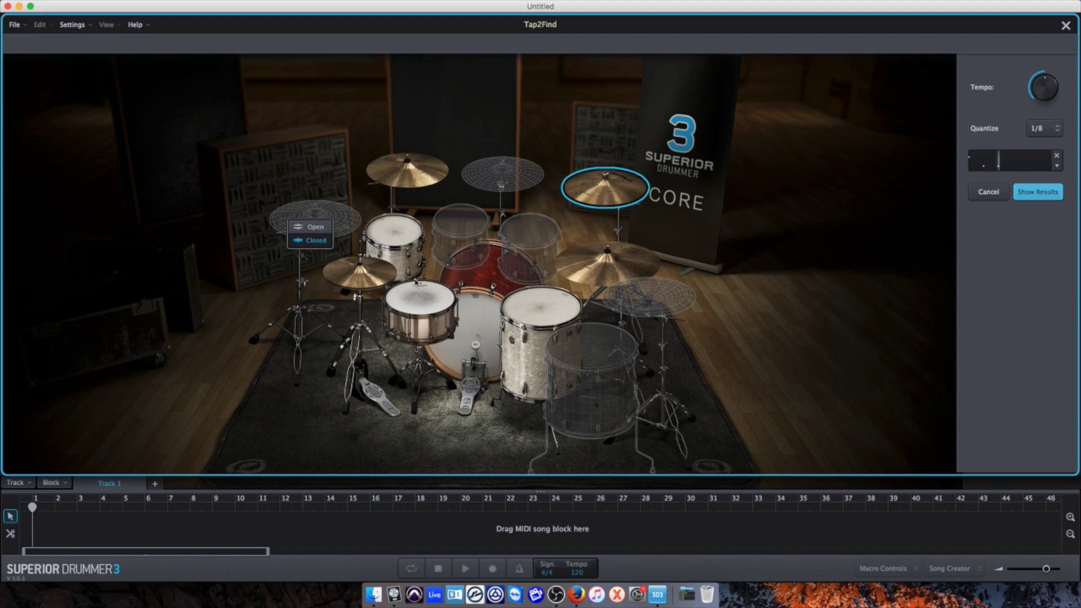
pyautogui.click(407, 231)
pyautogui.click(407, 231)
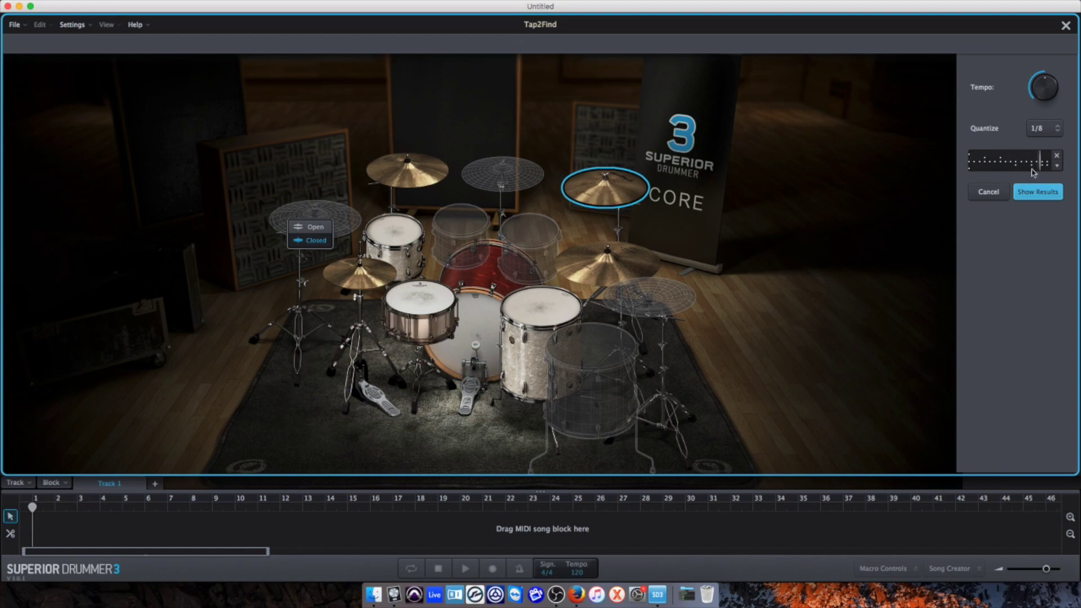
pyautogui.click(1026, 194)
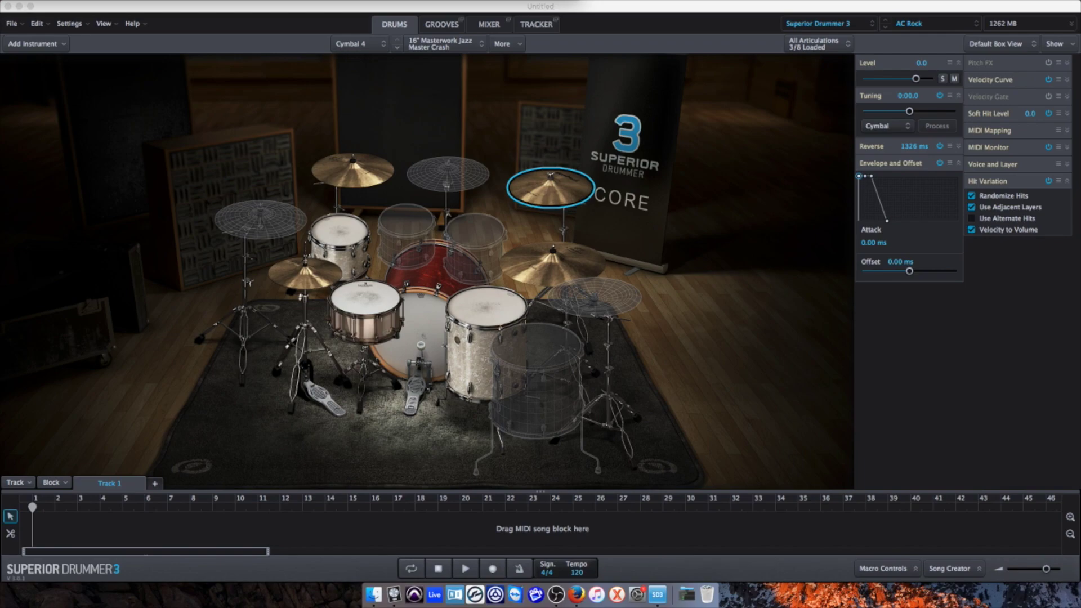
# Step: Examine the mixer's microphone, bus and output channels and the effect categories available for the X-Snare Bottom1 channel
pyautogui.click(485, 25)
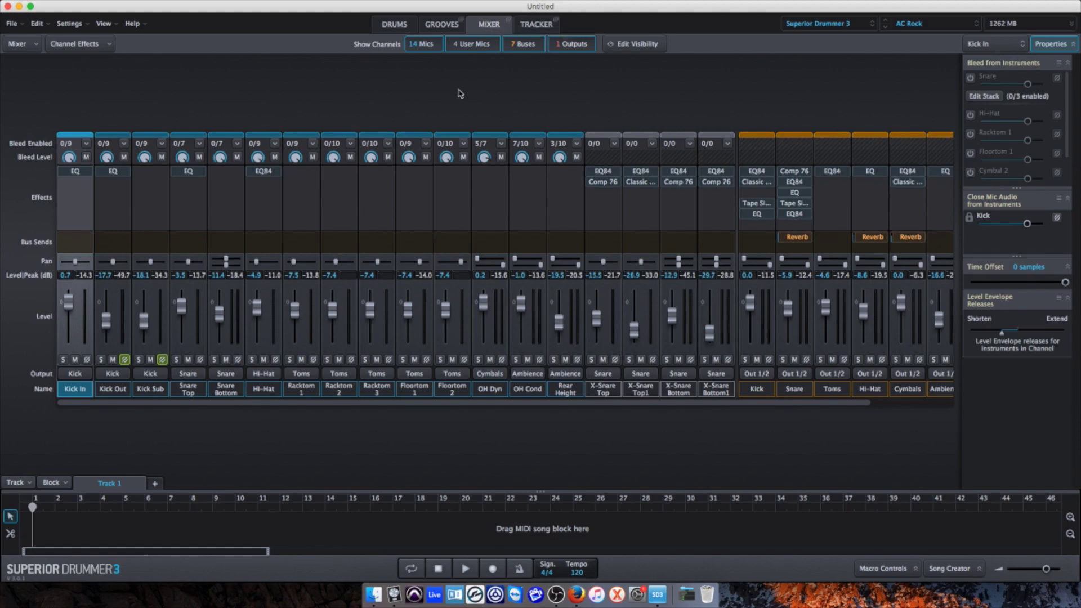
pyautogui.moveTo(86, 172)
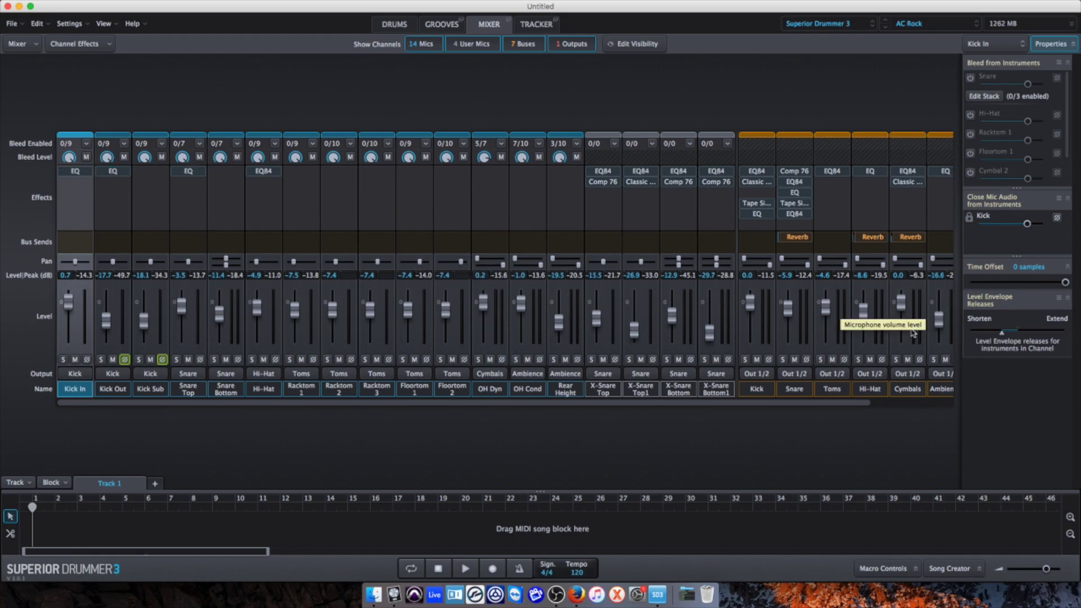
pyautogui.hscroll(2, 850, 287)
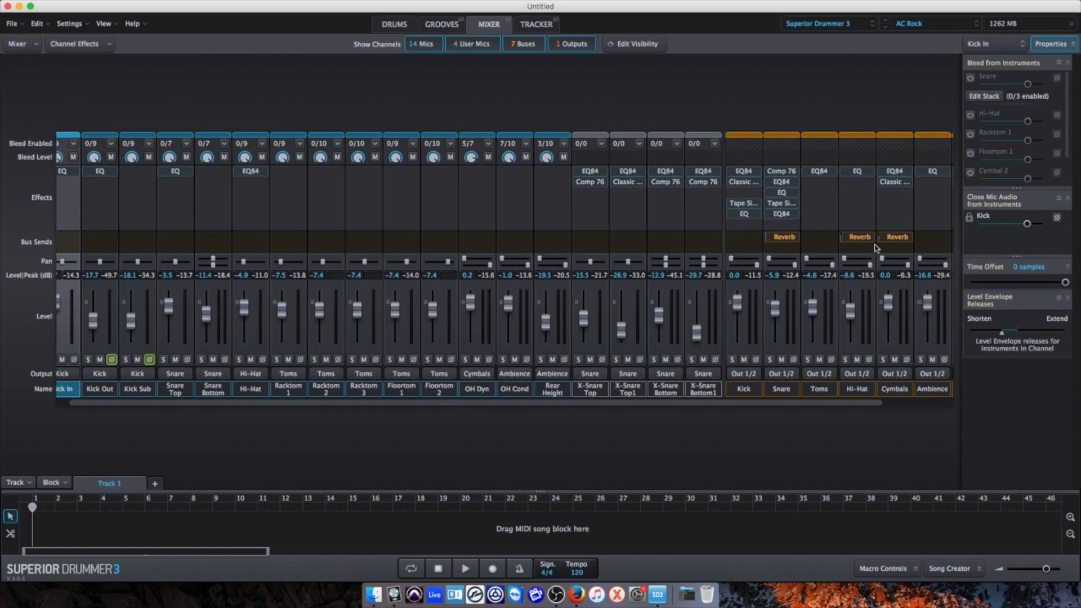
pyautogui.hscroll(5, 772, 185)
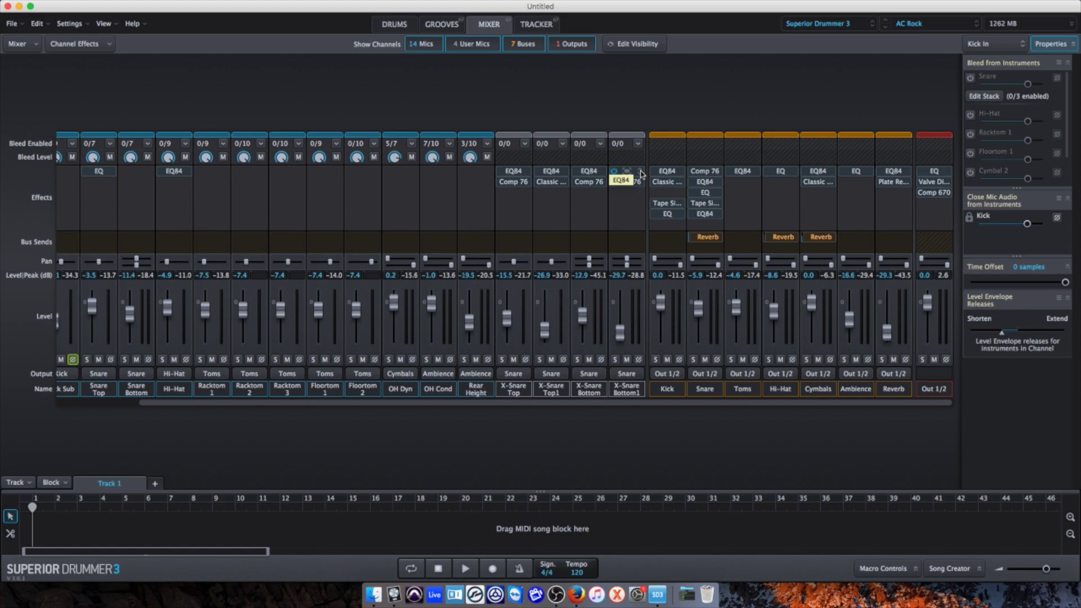
pyautogui.click(642, 174)
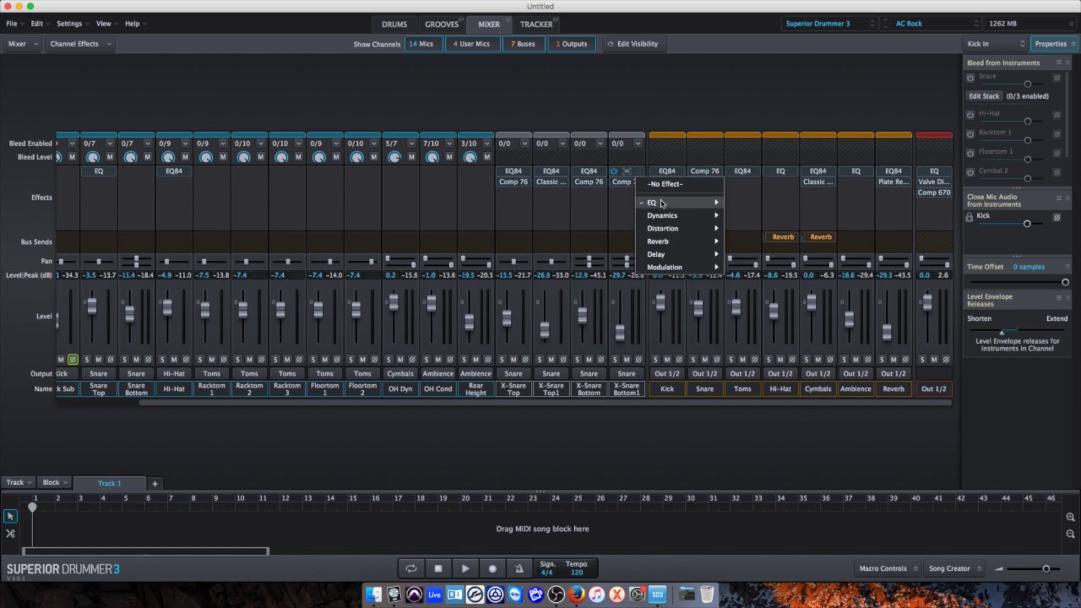
pyautogui.moveTo(662, 203)
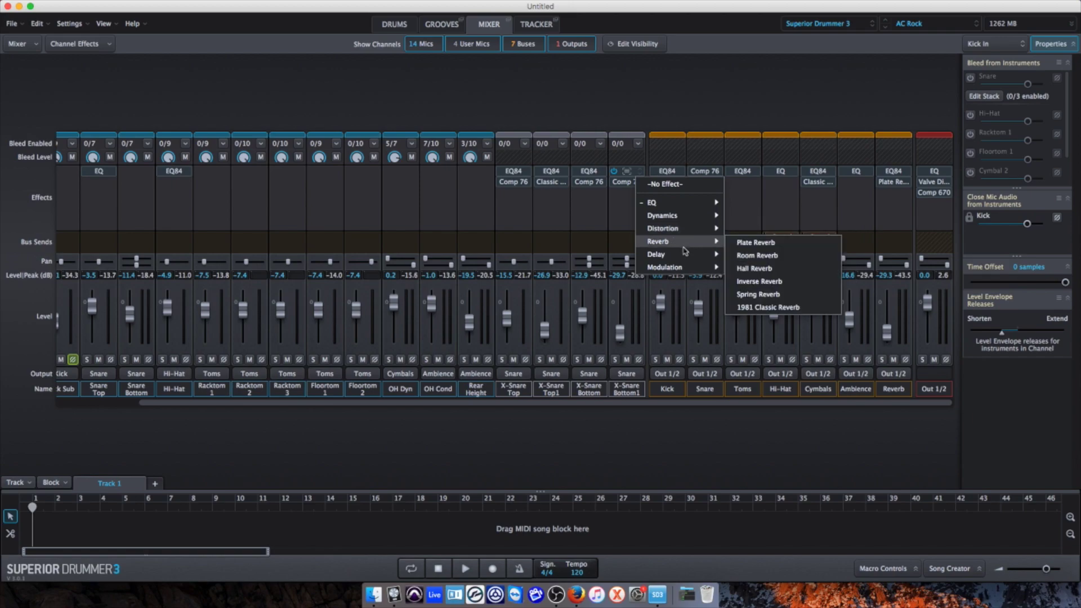
pyautogui.moveTo(686, 256)
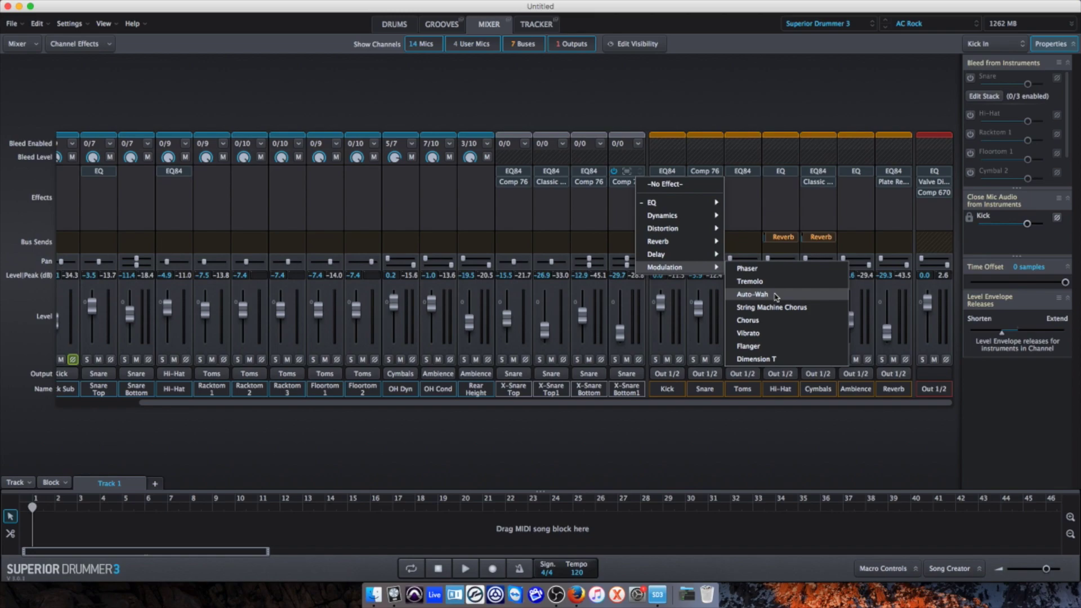
pyautogui.click(632, 108)
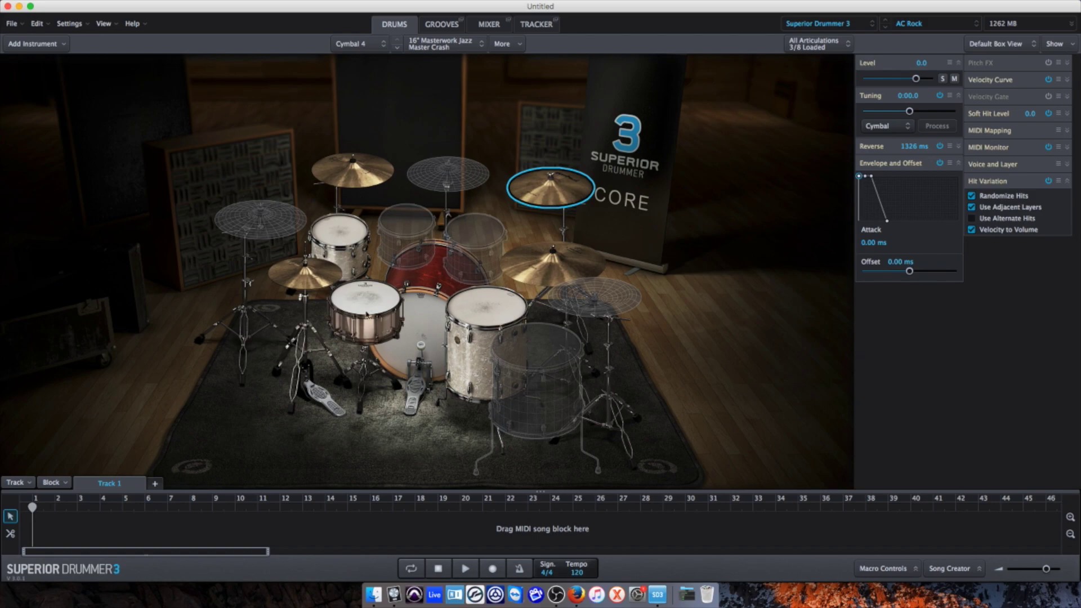
# Step: Add the 10x14" Rogers Yorktown Eagle Badge Jasper shell snare to the snare's Center stack and audition the stack
pyautogui.rightClick(367, 309)
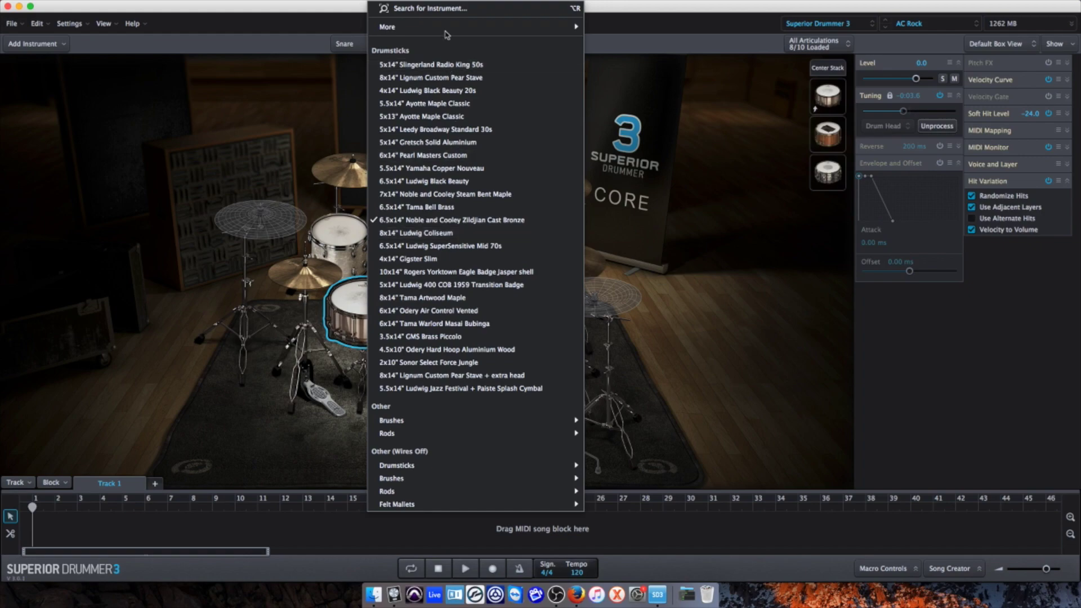
pyautogui.moveTo(446, 31)
pyautogui.moveTo(619, 49)
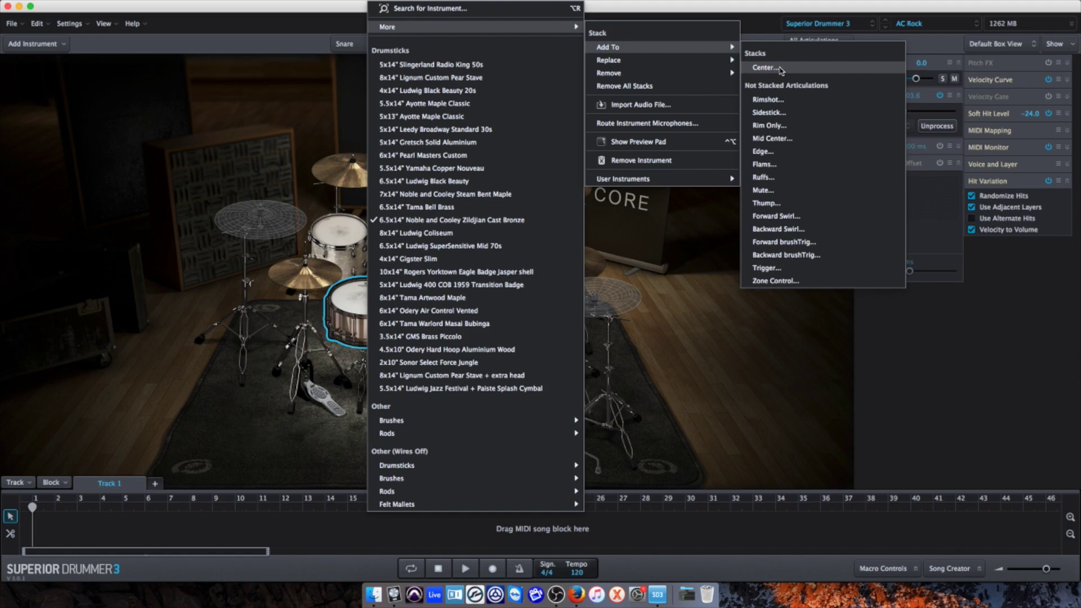
pyautogui.click(780, 69)
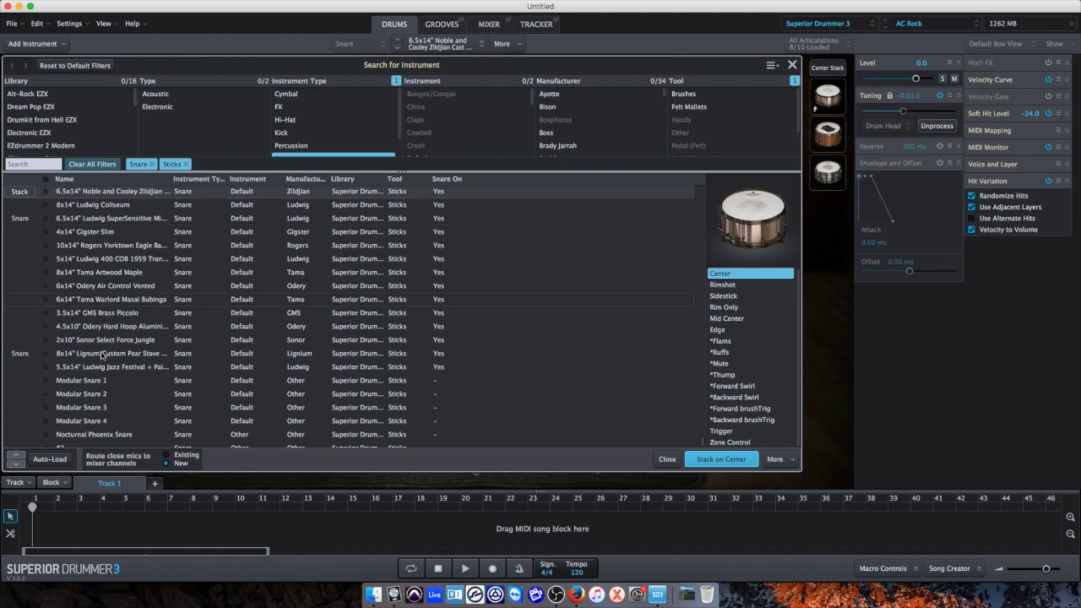
pyautogui.click(89, 248)
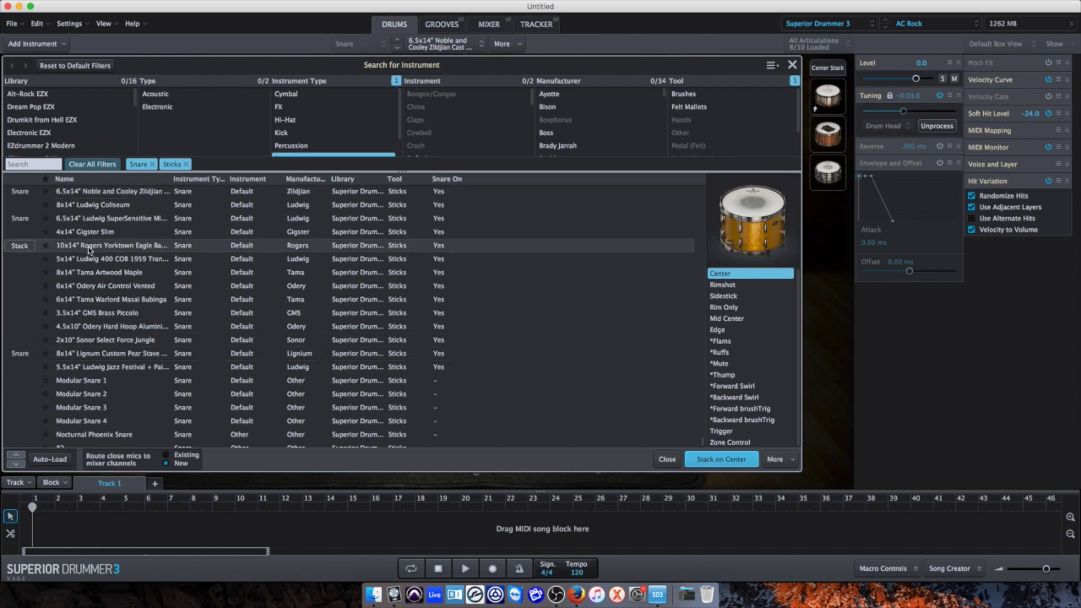
pyautogui.click(26, 248)
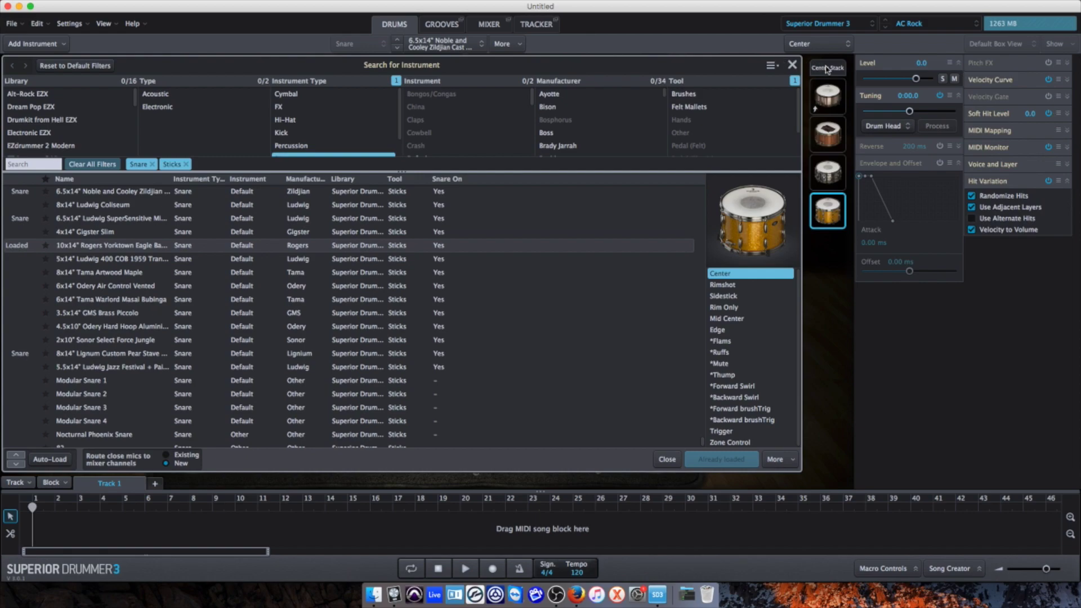
pyautogui.click(792, 66)
pyautogui.click(826, 68)
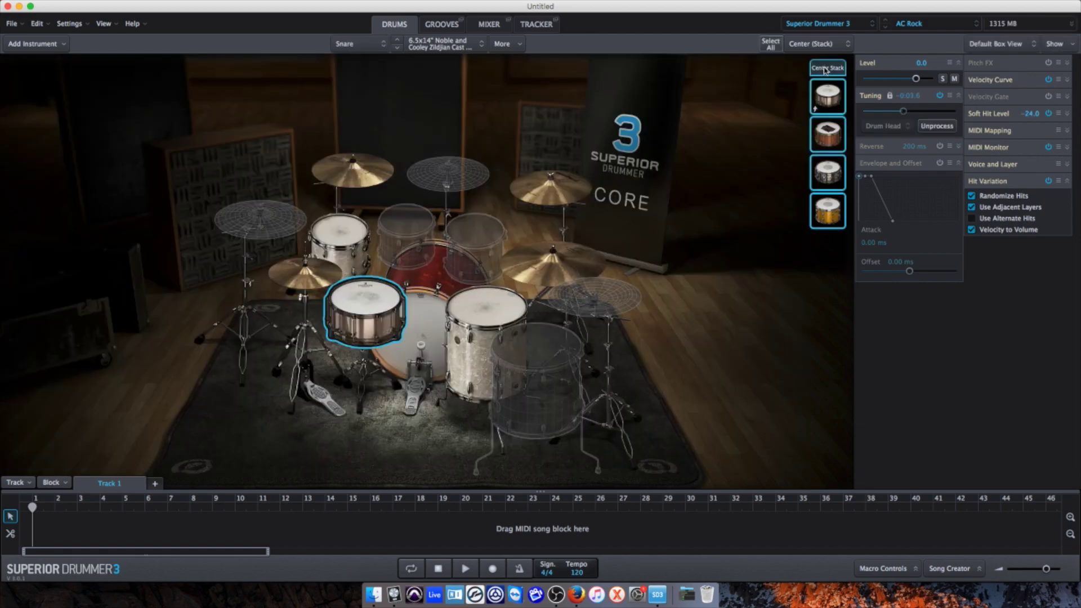
# Step: Remove the 10x14" Rogers Yorktown snare from the Center stack and audition the remaining stack
pyautogui.rightClick(827, 208)
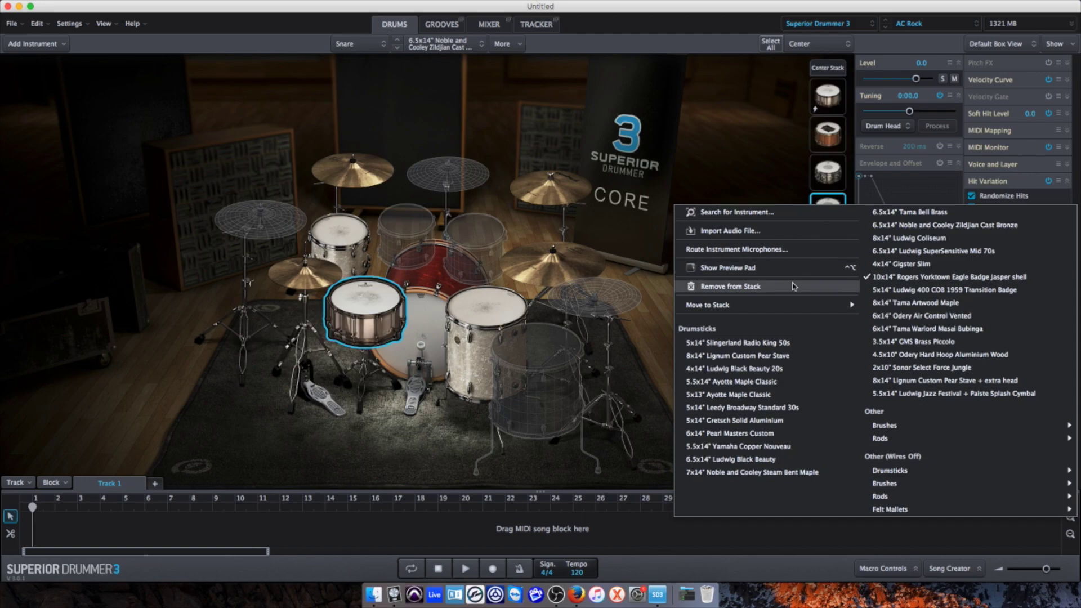
pyautogui.click(794, 286)
pyautogui.click(819, 68)
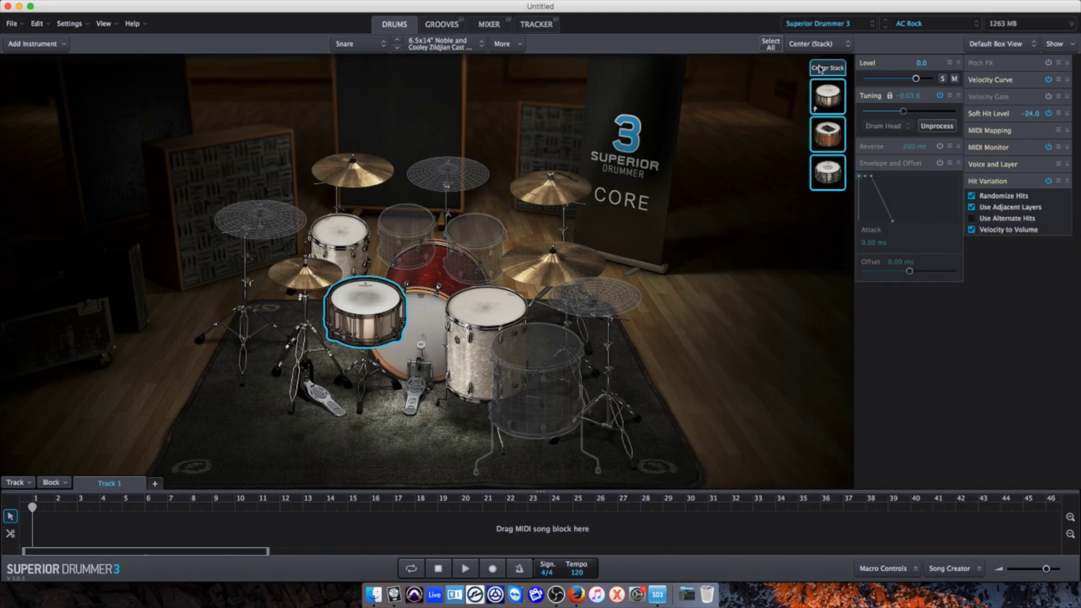
# Step: Remove the 6.5x14" Ludwig SuperSensitive Mid 70s and 8x14" Lignum Custom Pear Stave + extra head from the Center stack, auditioning the snare
pyautogui.rightClick(823, 168)
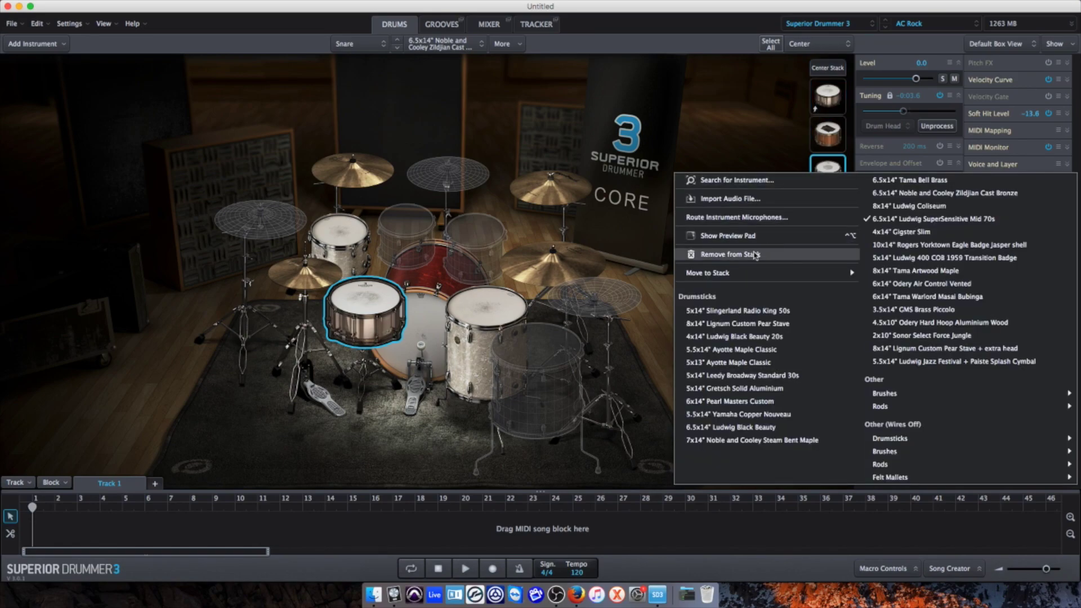
pyautogui.click(756, 255)
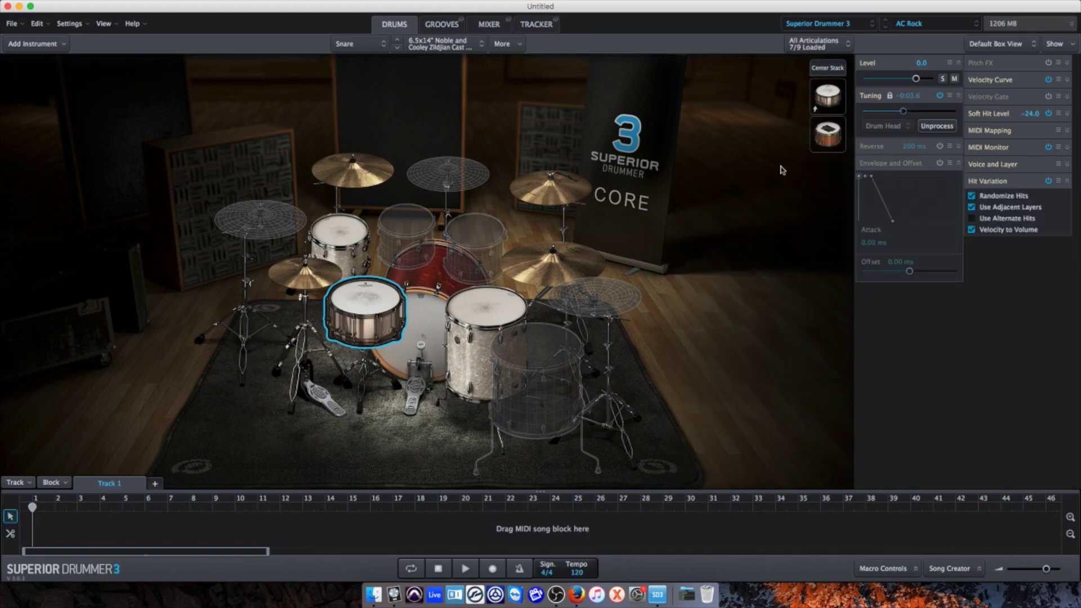
pyautogui.click(824, 70)
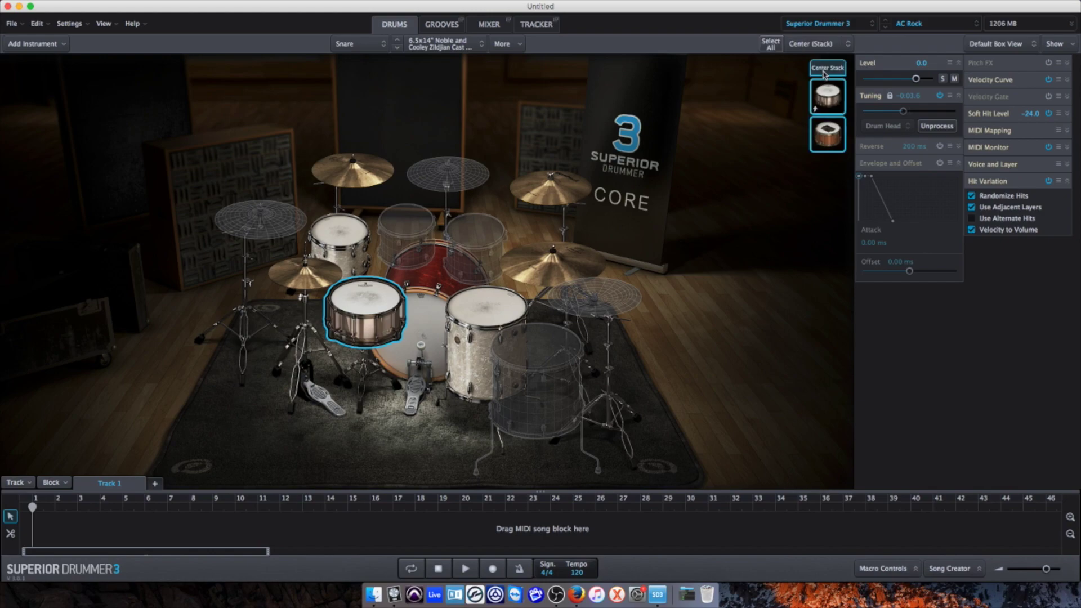
pyautogui.rightClick(826, 131)
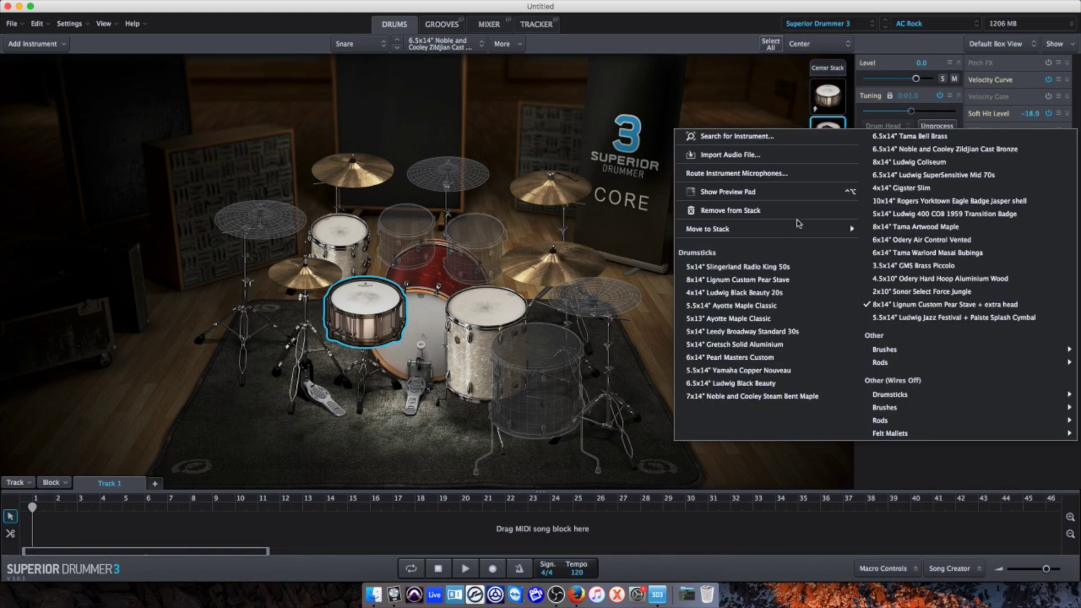
pyautogui.click(757, 211)
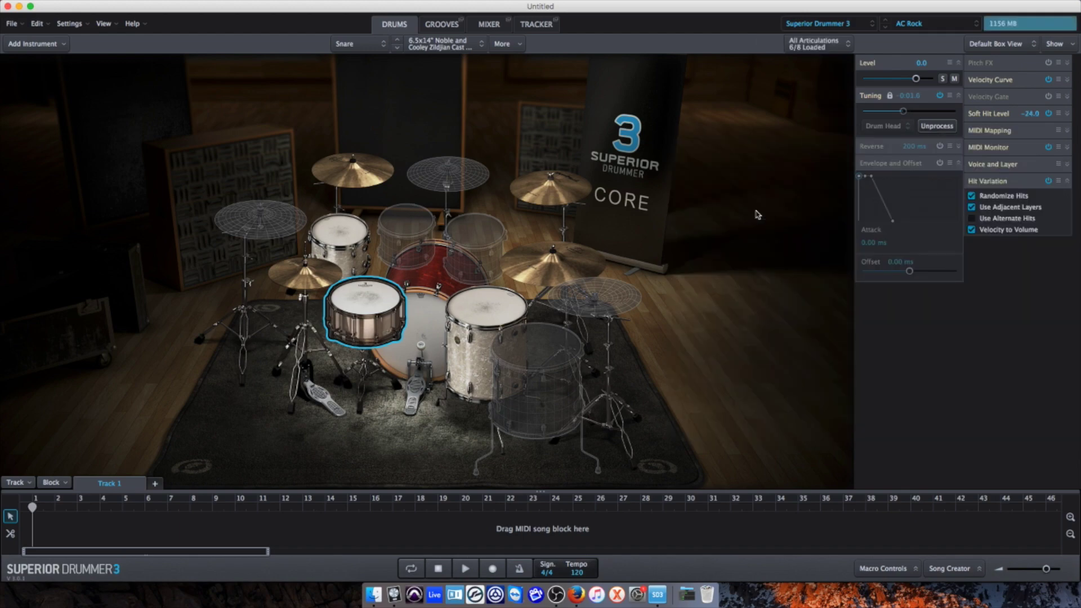
pyautogui.click(366, 300)
pyautogui.click(366, 299)
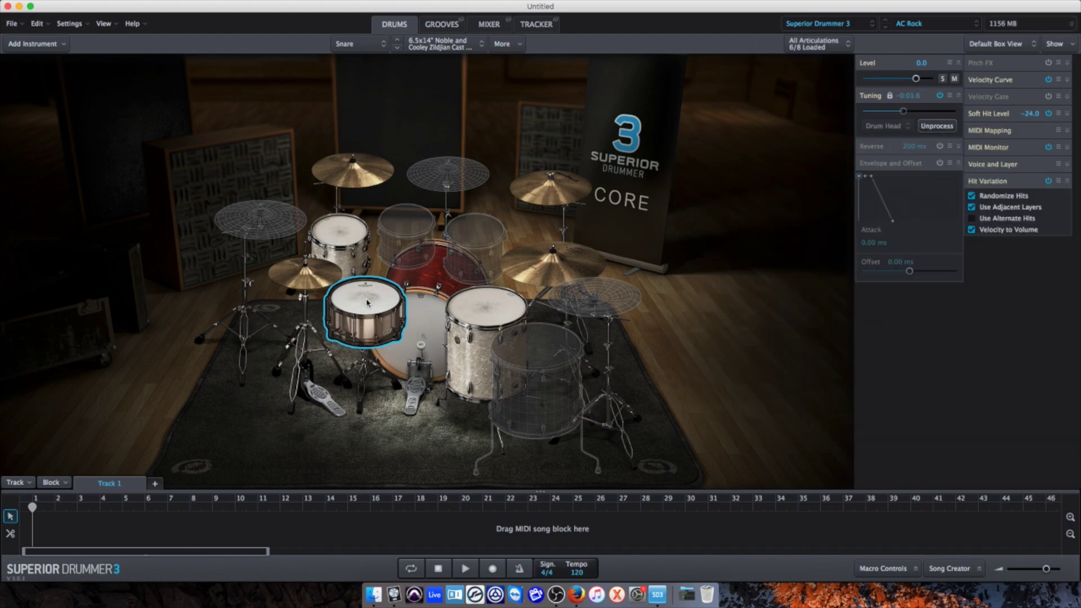